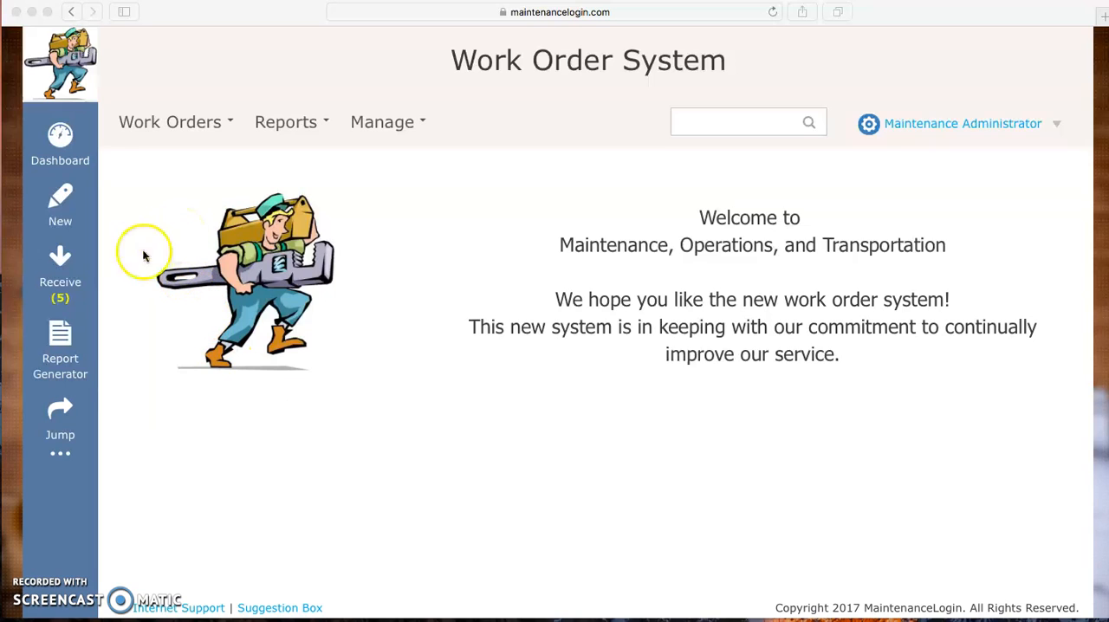
# Step: Open the list of work orders waiting to be received and find the Citrus leaking-sink request
pyautogui.click(53, 262)
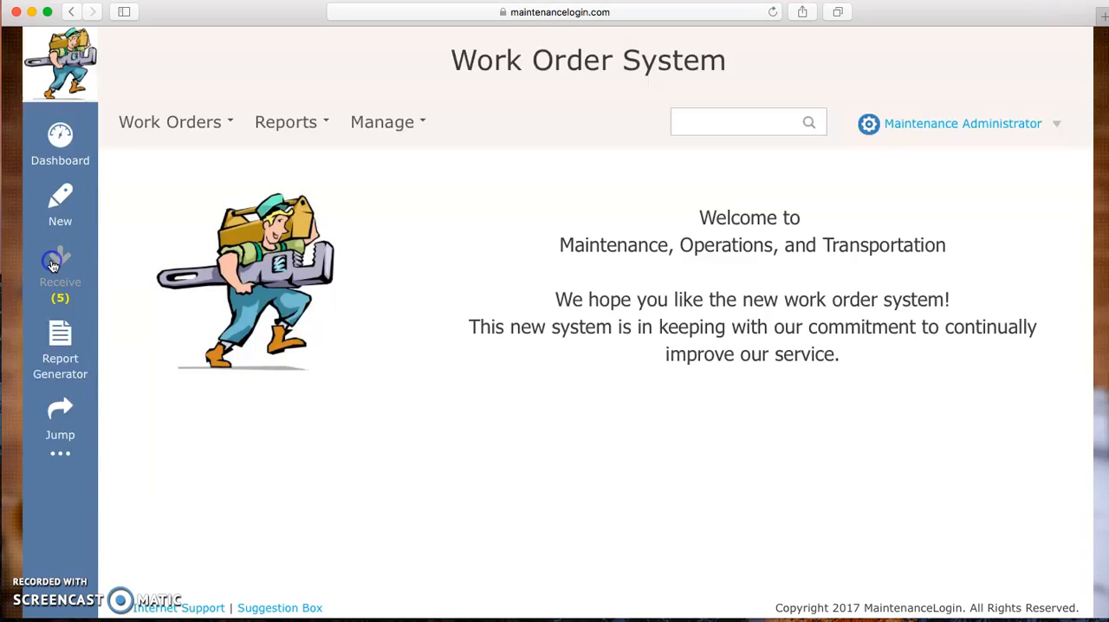
pyautogui.click(61, 260)
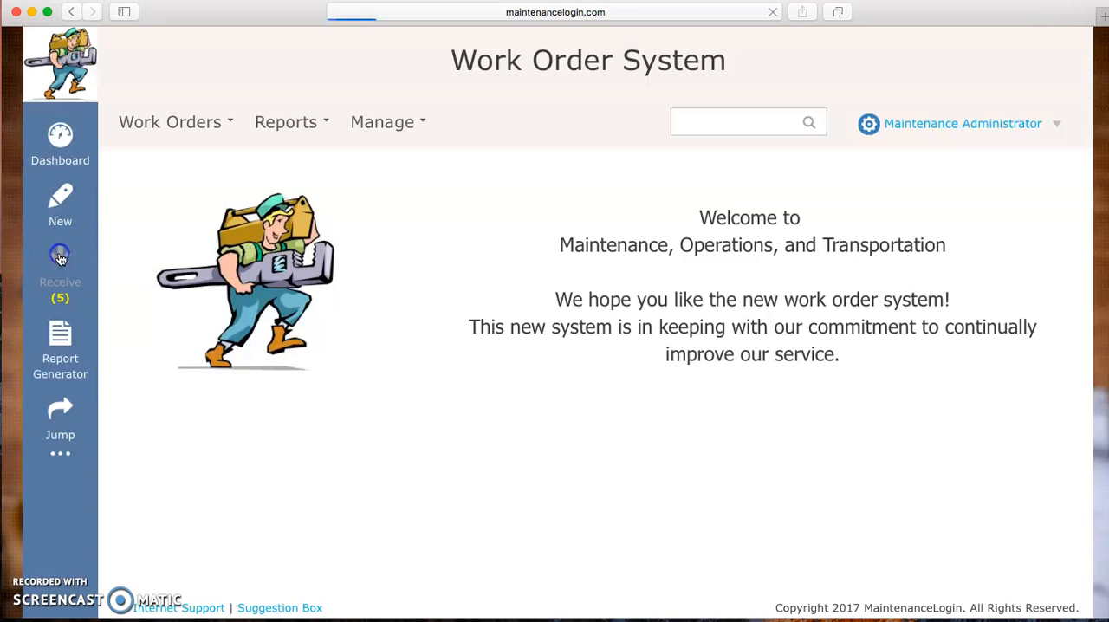
pyautogui.scroll(-5, 542, 498)
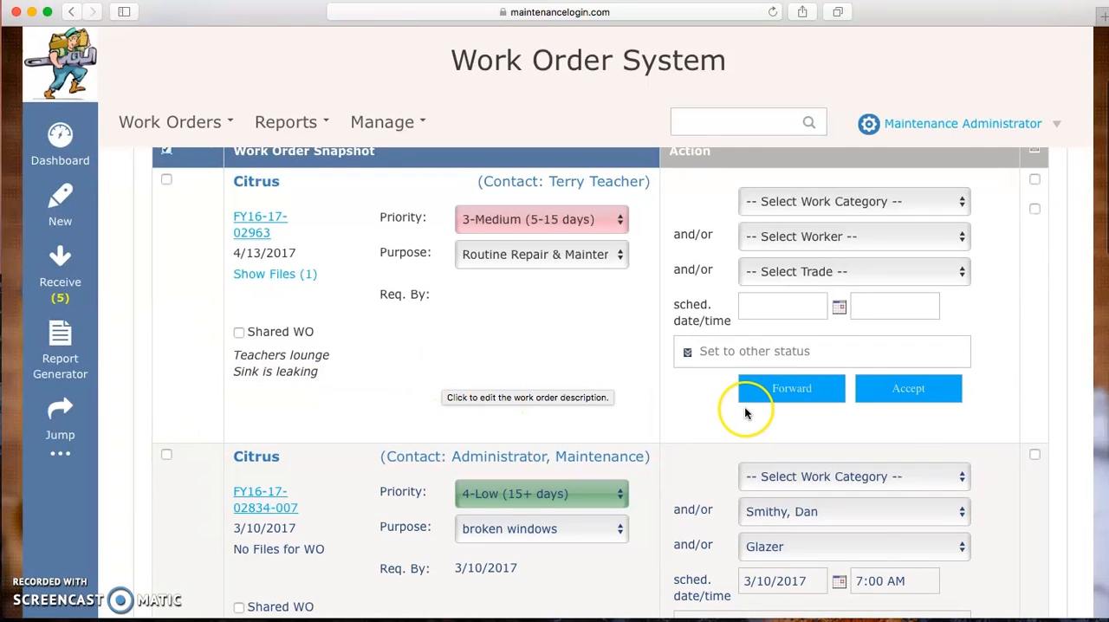
pyautogui.scroll(1, 1007, 342)
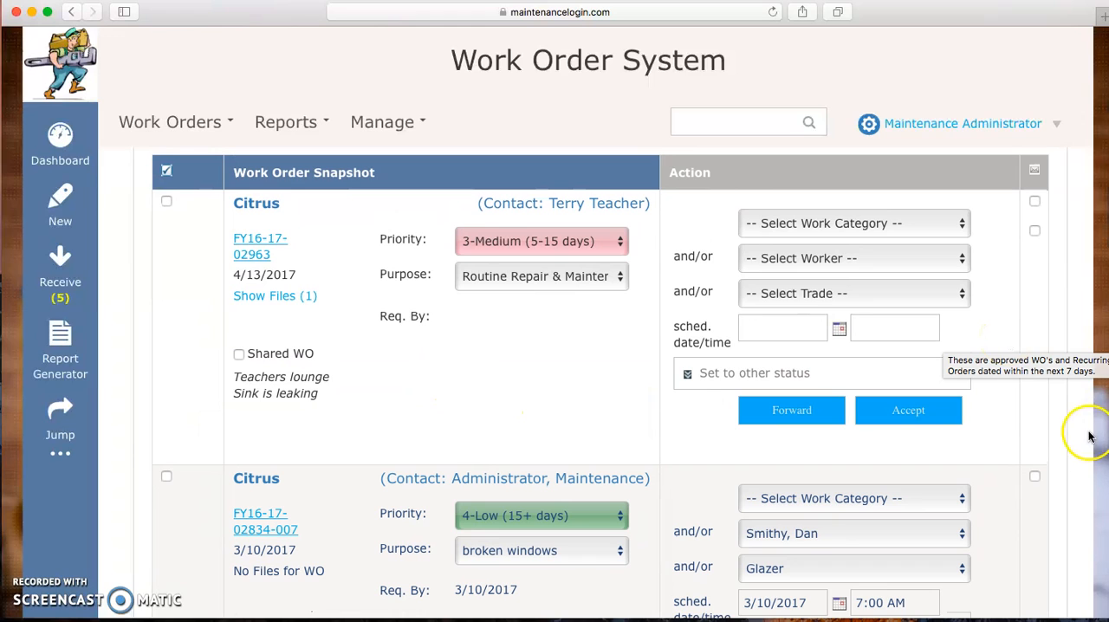
# Step: Set the work category of the Citrus leaking-sink order to Plumbing Problem and accept the order
pyautogui.click(960, 224)
pyautogui.scroll(-3, 921, 391)
pyautogui.scroll(-5, 832, 485)
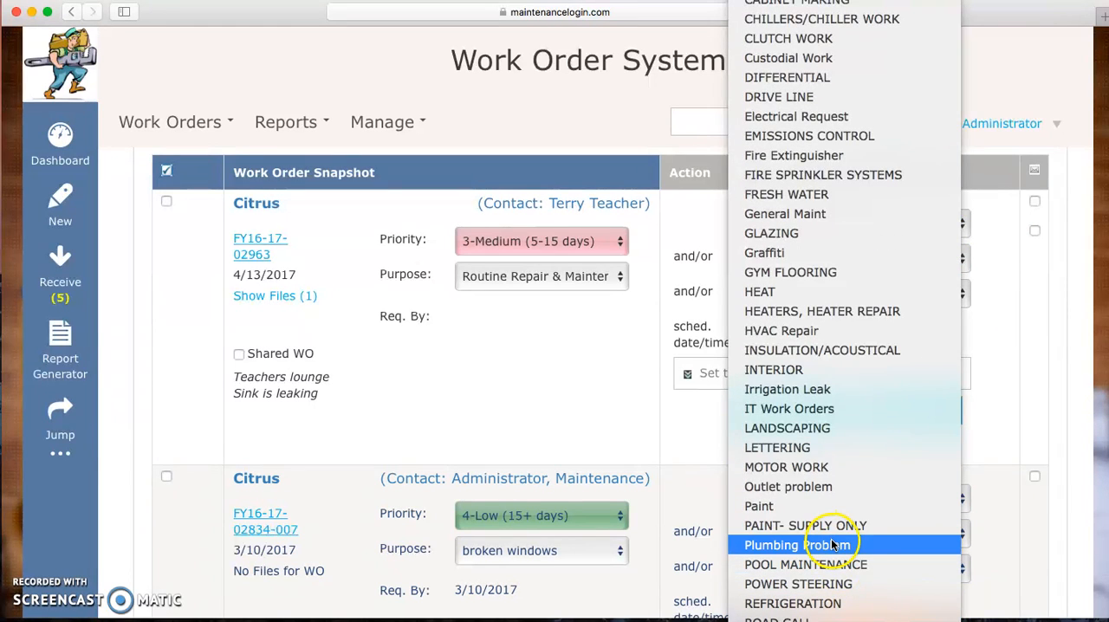
pyautogui.click(830, 545)
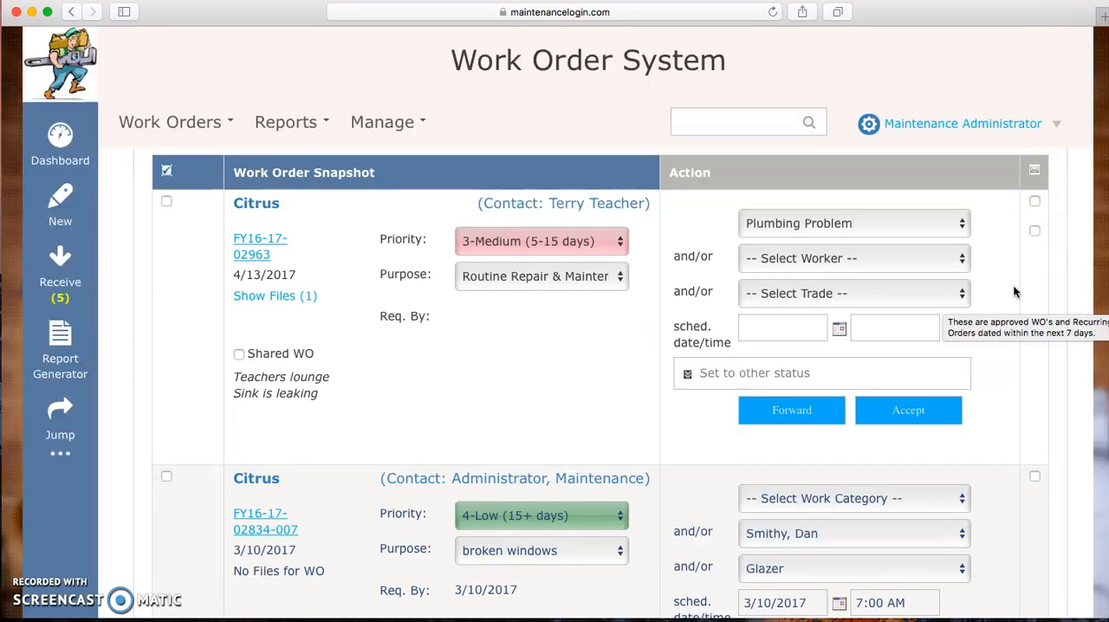
pyautogui.click(903, 413)
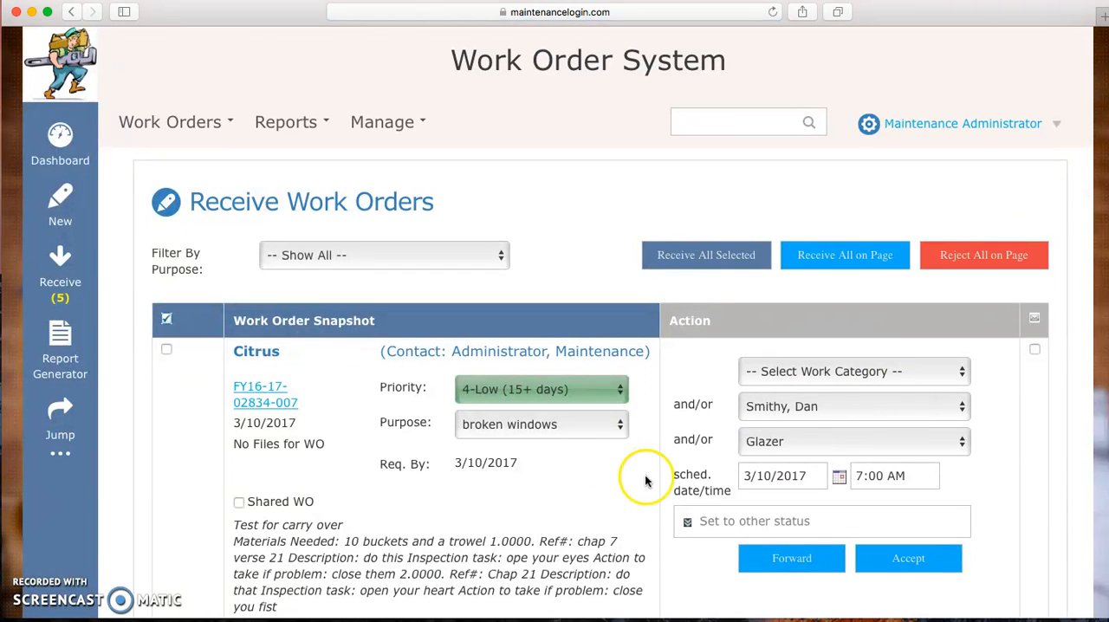
# Step: Open the printable report for everything on the print queue, check the leaking-sink work order form, and close the report
pyautogui.scroll(-10, 598, 508)
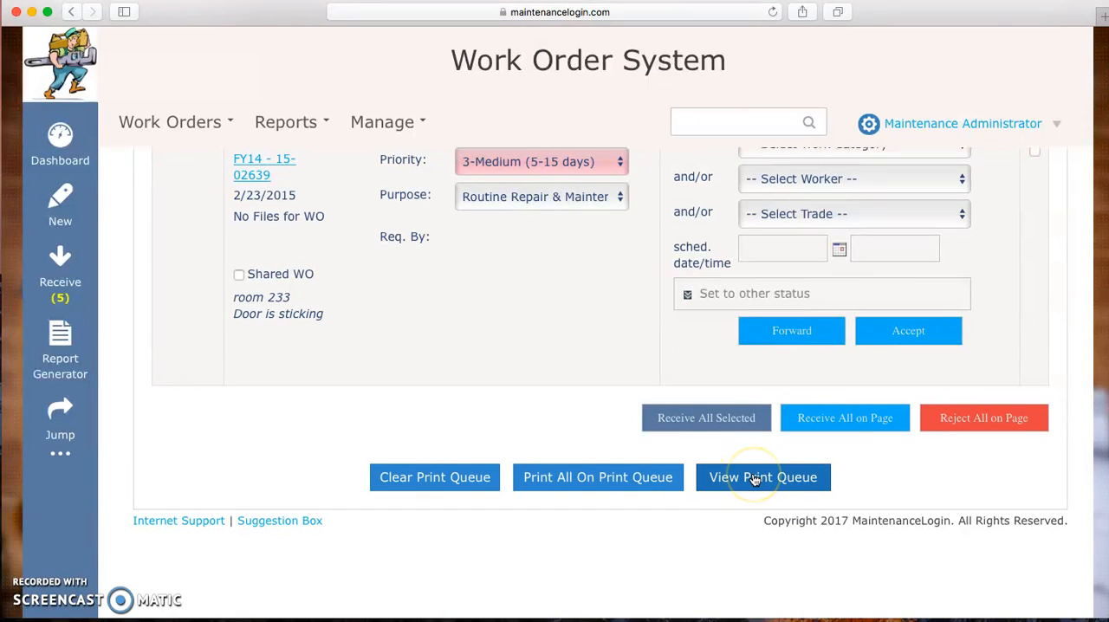
pyautogui.click(607, 468)
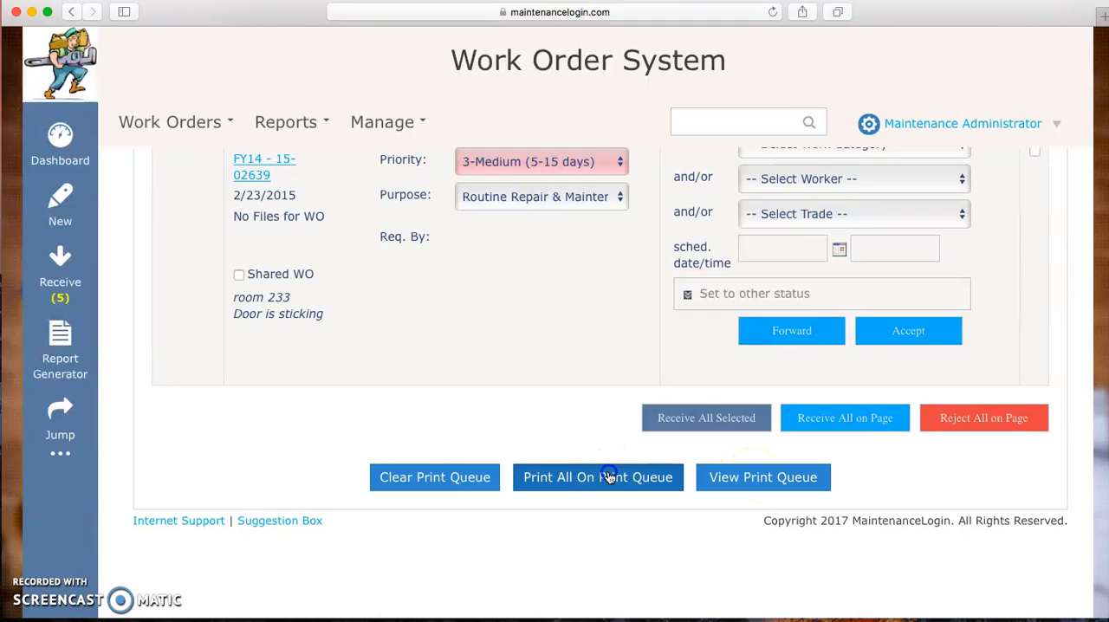
pyautogui.scroll(-5, 610, 479)
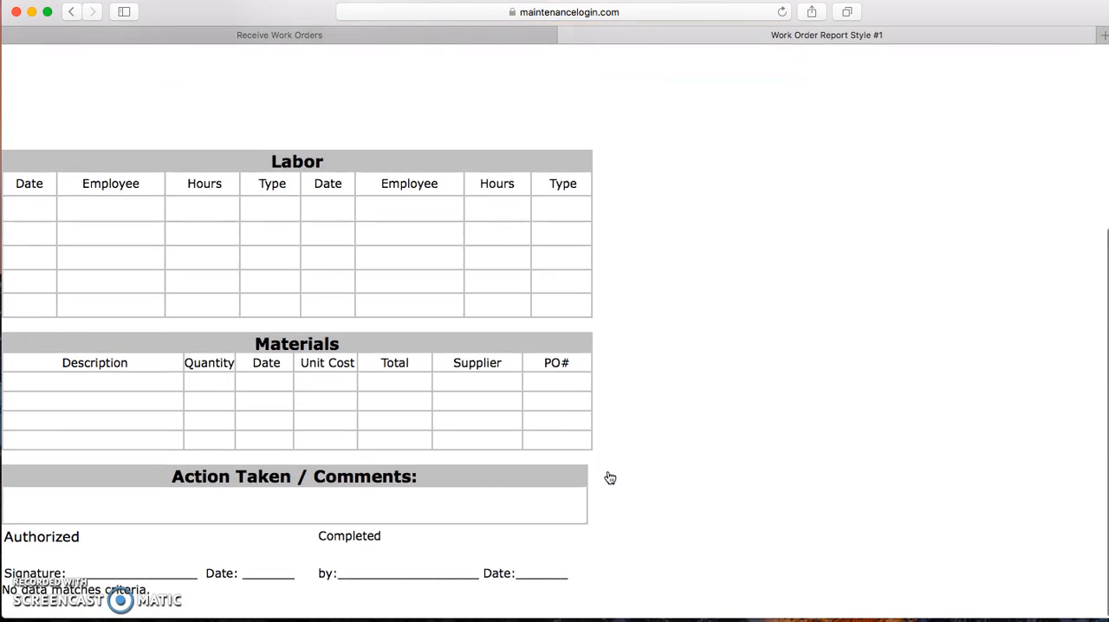
pyautogui.scroll(5, 611, 478)
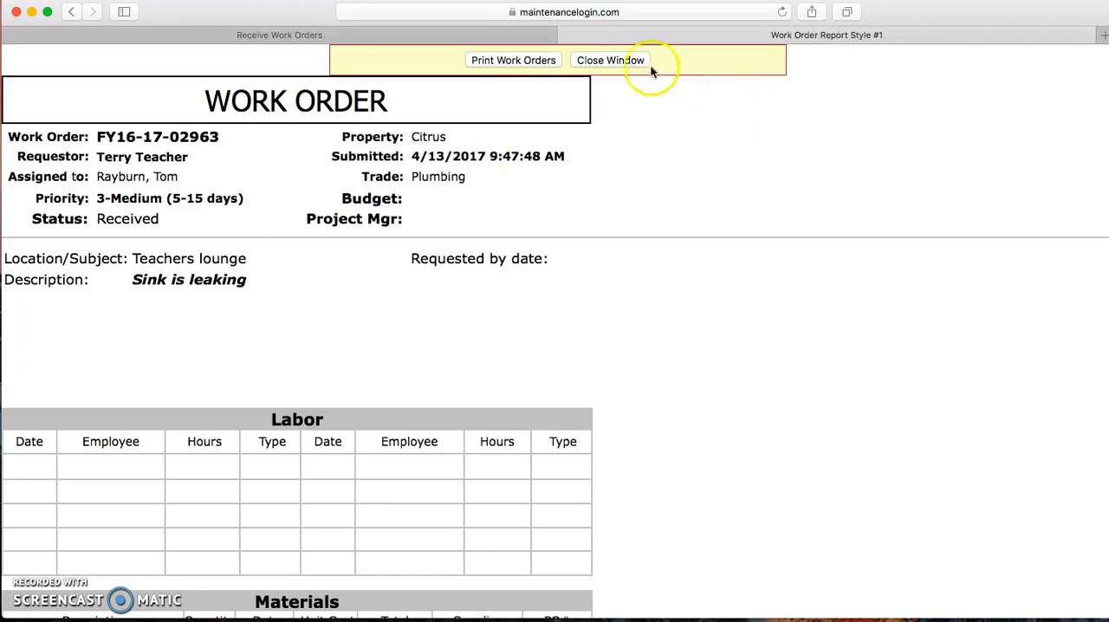
pyautogui.click(616, 61)
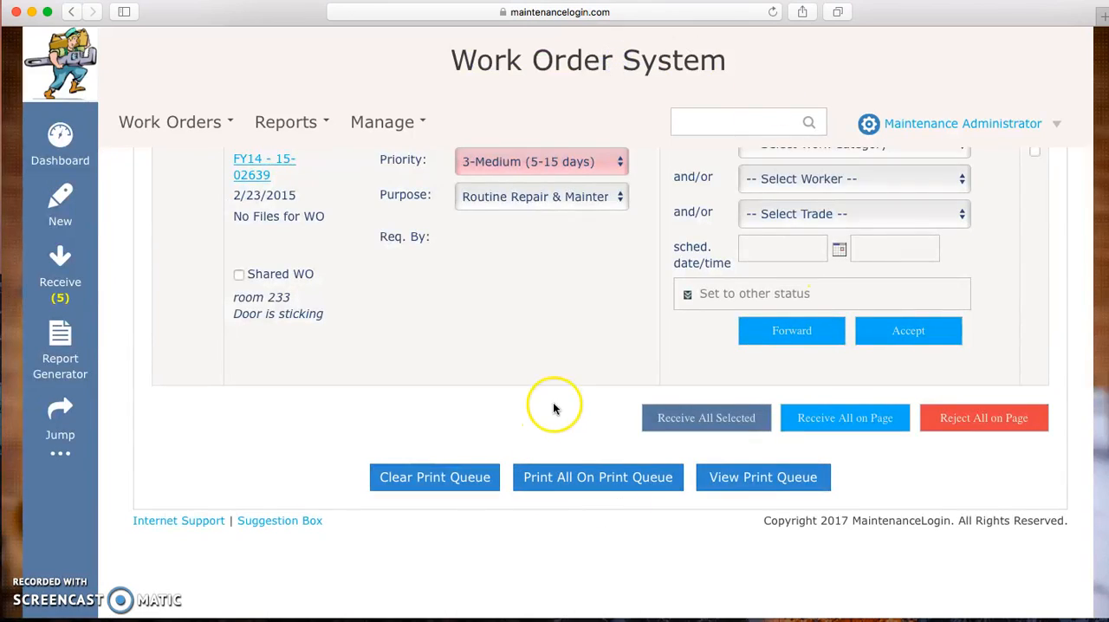
# Step: Accept the Citrus broken-windows work order dated 3/10/2017 with its preset worker, trade and schedule
pyautogui.scroll(3, 520, 420)
pyautogui.scroll(10, 520, 420)
pyautogui.scroll(-4, 520, 420)
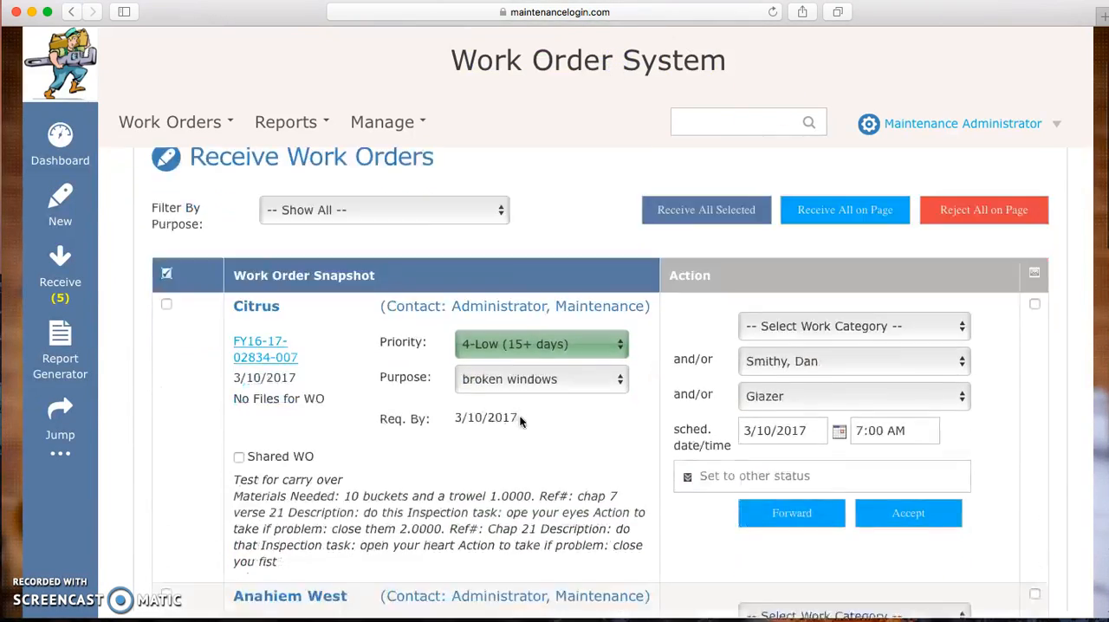
pyautogui.scroll(2, 520, 420)
pyautogui.scroll(-1, 521, 420)
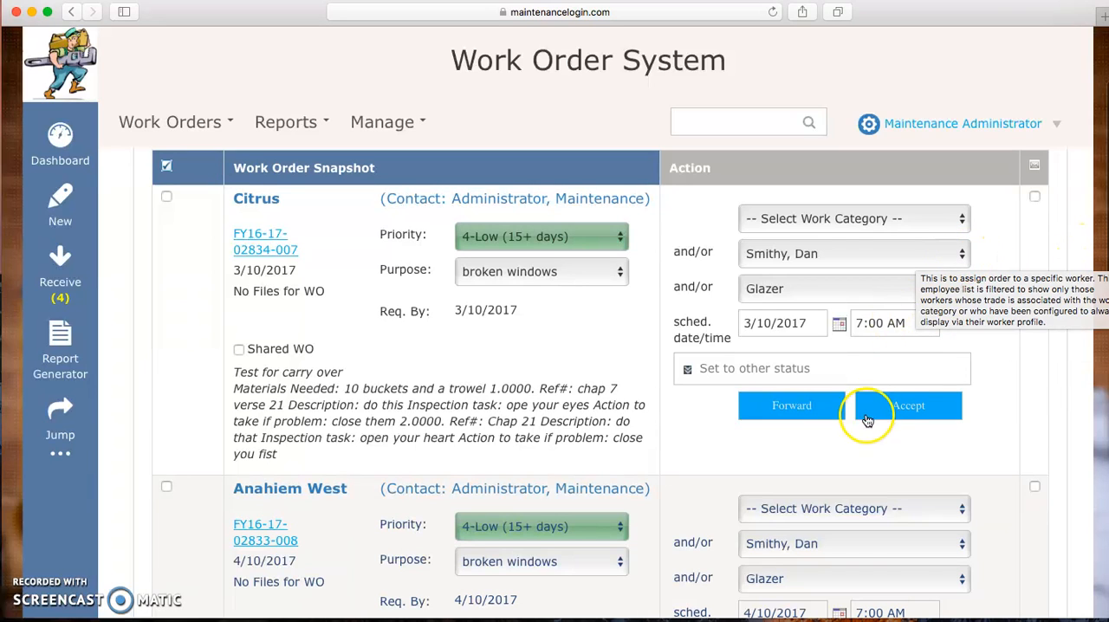
pyautogui.click(910, 411)
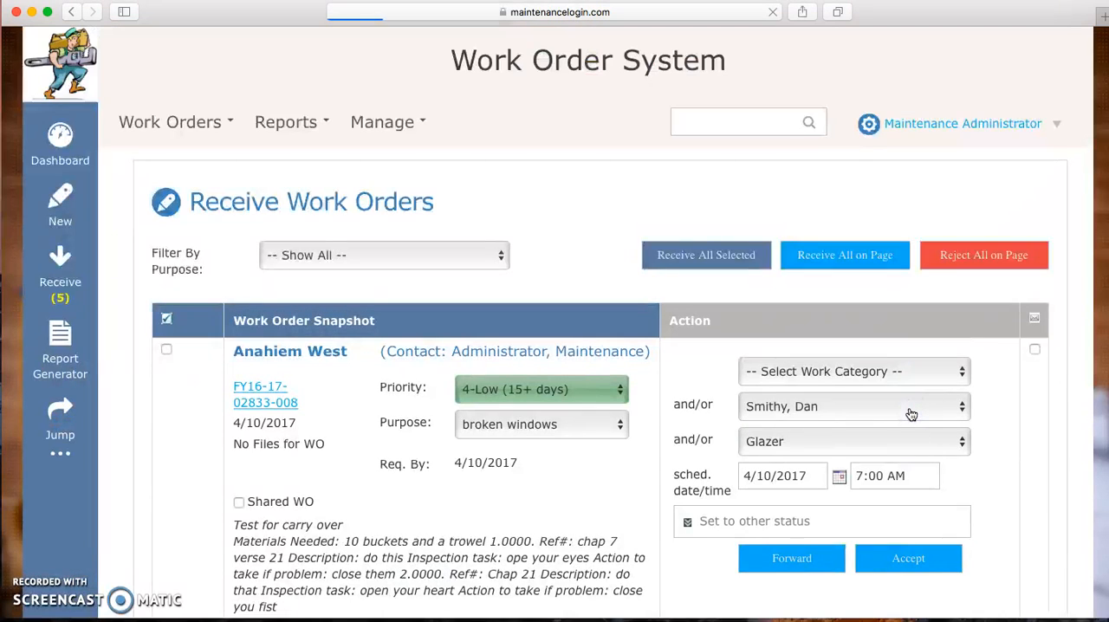
# Step: Look through the remaining pending work orders and the receive, reject and print queue options below them
pyautogui.scroll(-3, 653, 447)
pyautogui.scroll(-3, 653, 446)
pyautogui.scroll(4, 653, 447)
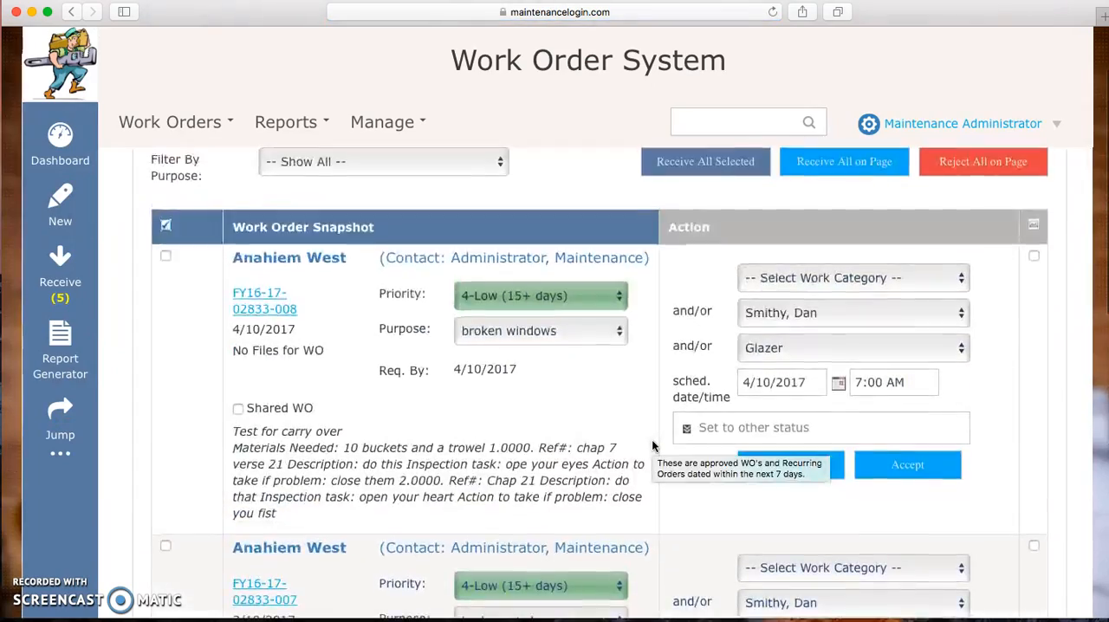
pyautogui.scroll(-5, 652, 446)
pyautogui.scroll(3, 653, 446)
pyautogui.scroll(2, 652, 446)
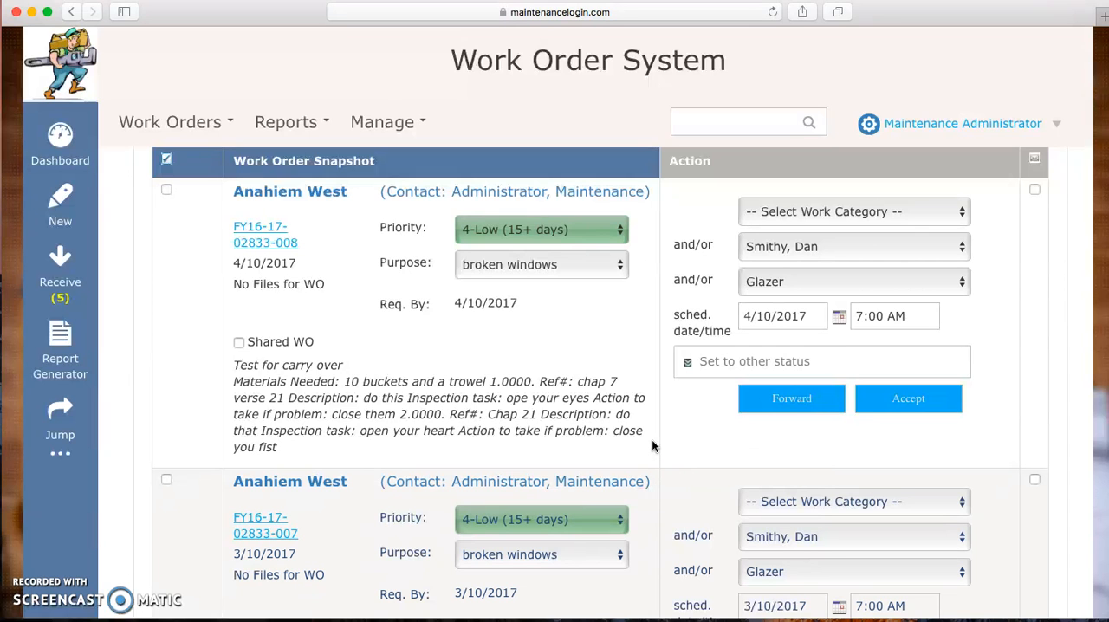
pyautogui.scroll(-10, 653, 447)
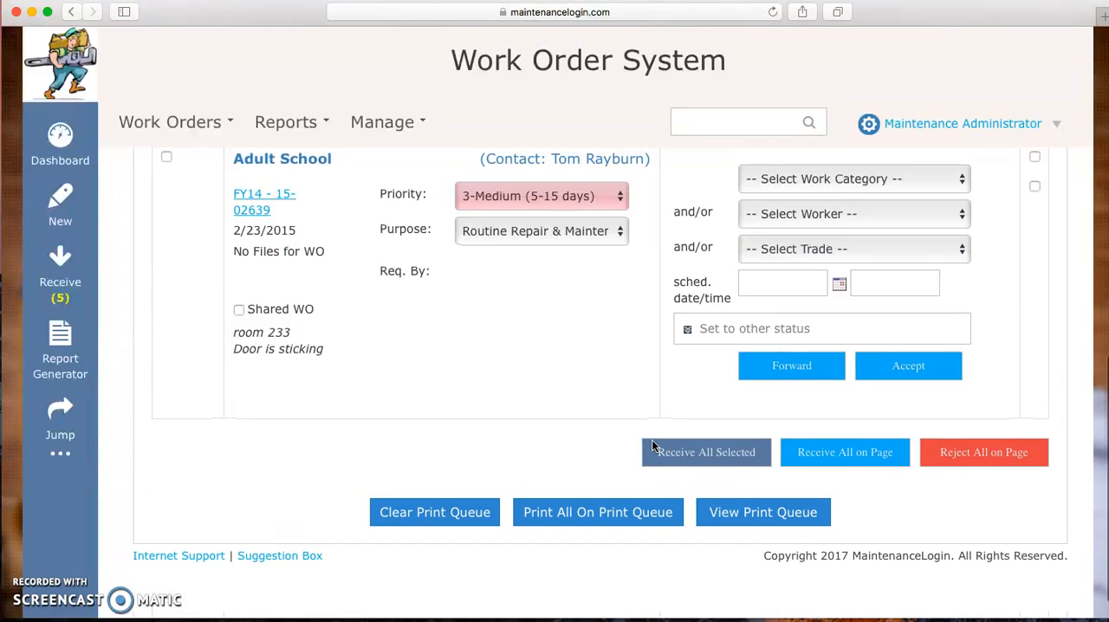
pyautogui.scroll(5, 652, 439)
pyautogui.scroll(-7, 652, 440)
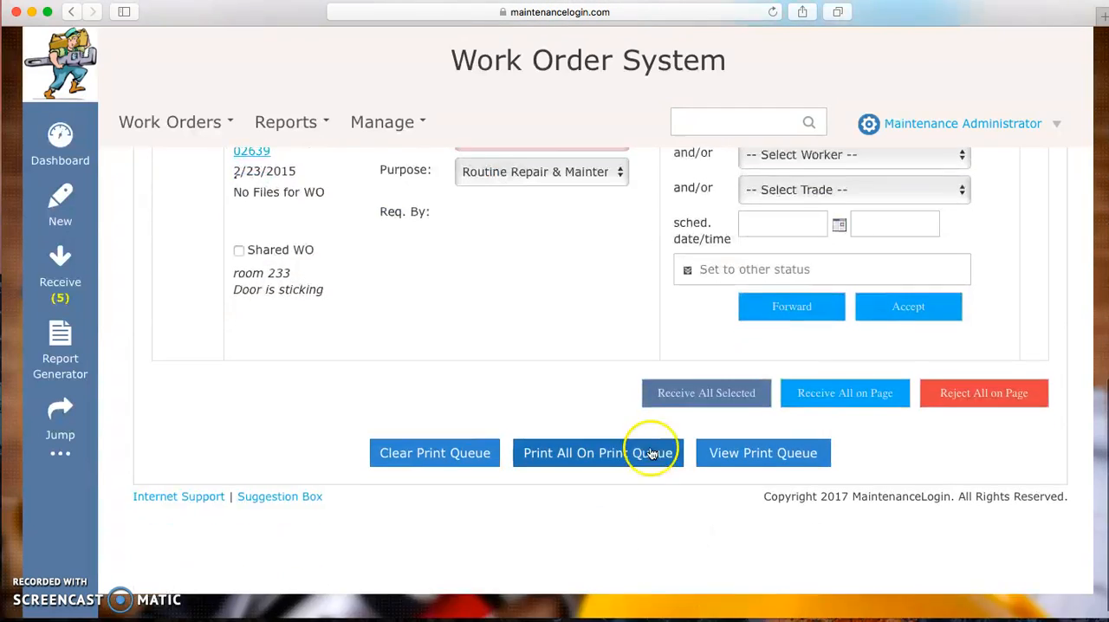
# Step: Assign a different worker to the Anahiem West broken-windows order dated 4/10/2017 and accept the order
pyautogui.scroll(15, 604, 545)
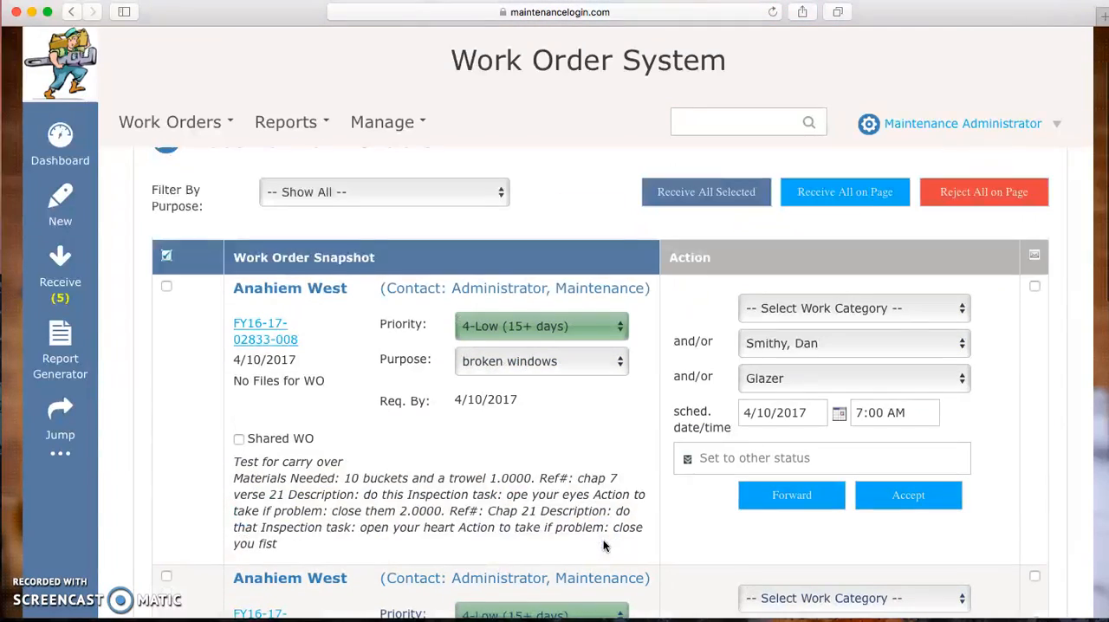
pyautogui.click(961, 349)
pyautogui.click(873, 250)
pyautogui.click(916, 500)
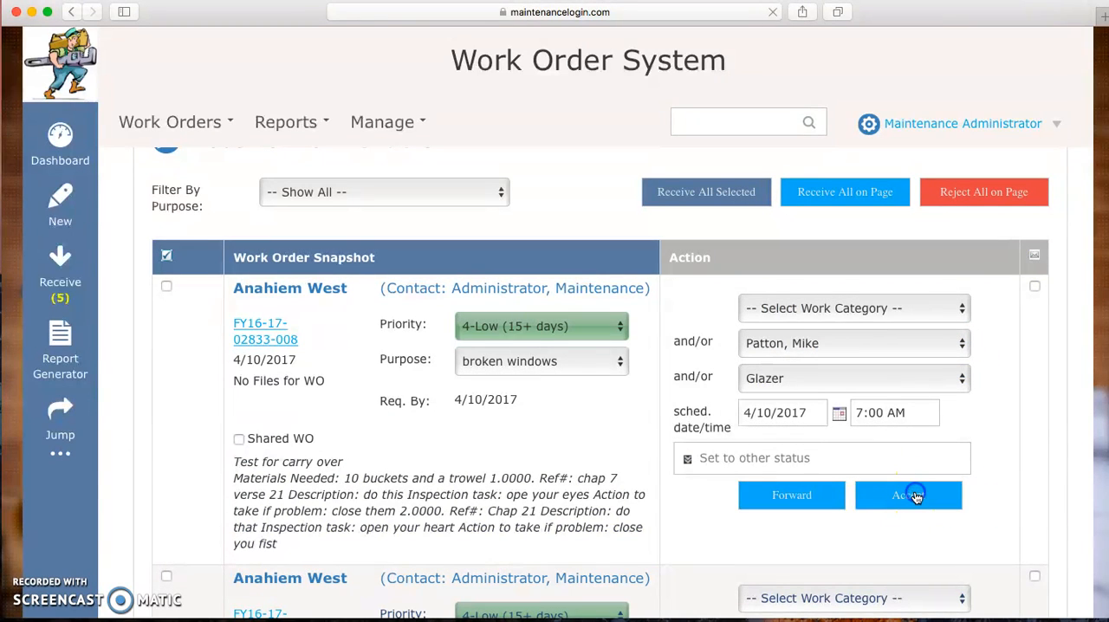
# Step: Accept the Adult School sticking-door order with the trade set to Electrician, plus the remaining Anahiem West order dated 3/10/2017
pyautogui.scroll(-10, 1020, 470)
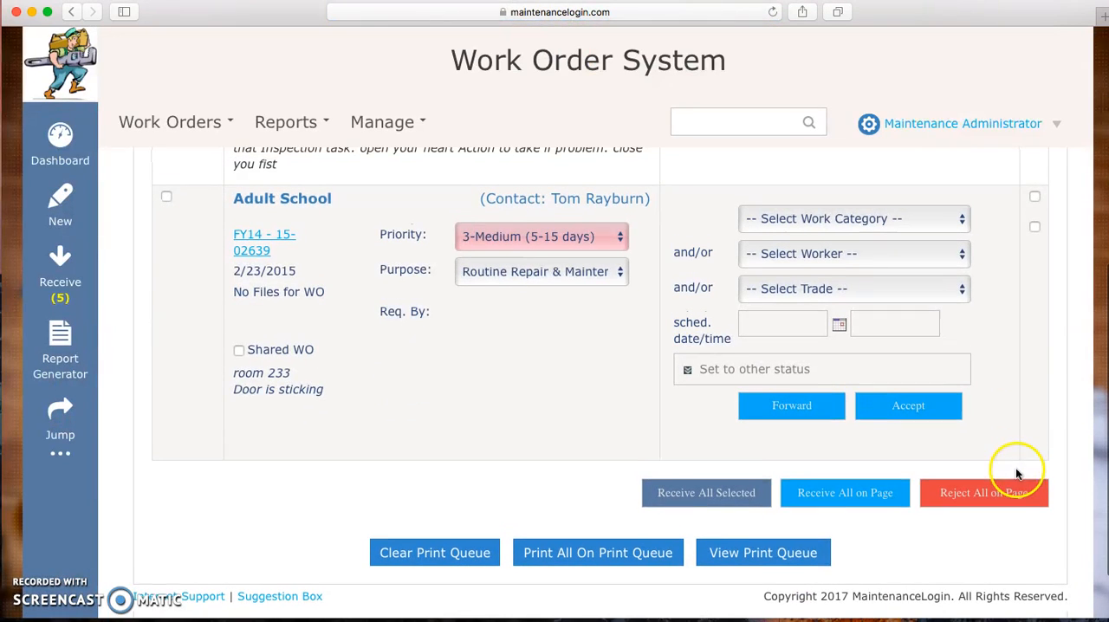
pyautogui.click(953, 292)
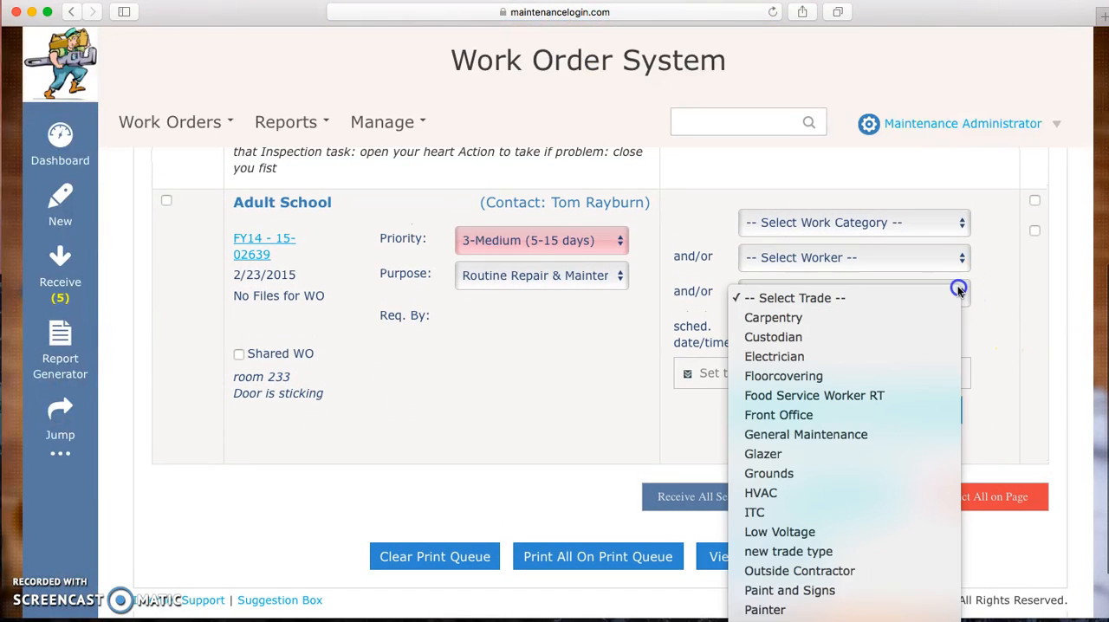
pyautogui.click(846, 356)
pyautogui.click(907, 413)
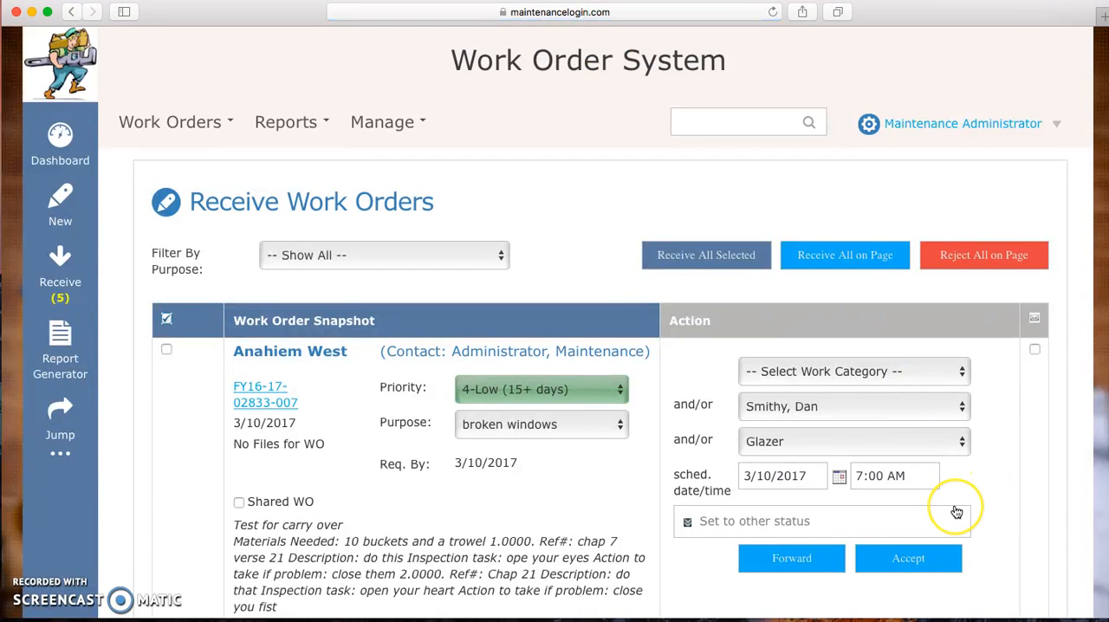
pyautogui.scroll(-5, 956, 511)
pyautogui.click(908, 316)
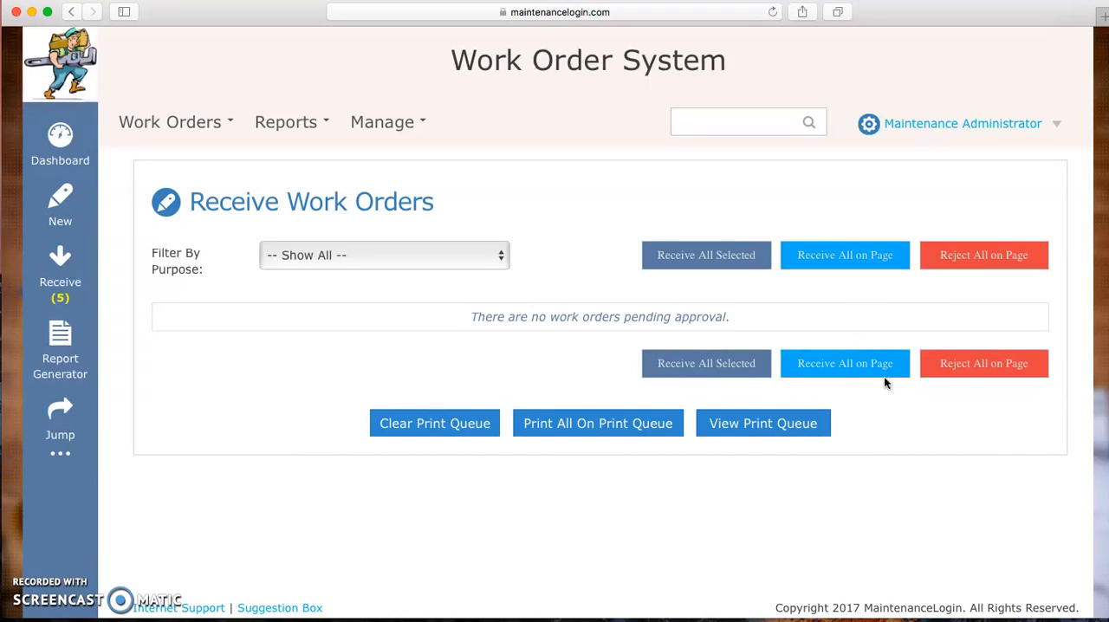
# Step: Open the printable report of all queued work orders, look through the newly accepted orders, and close the report
pyautogui.click(767, 425)
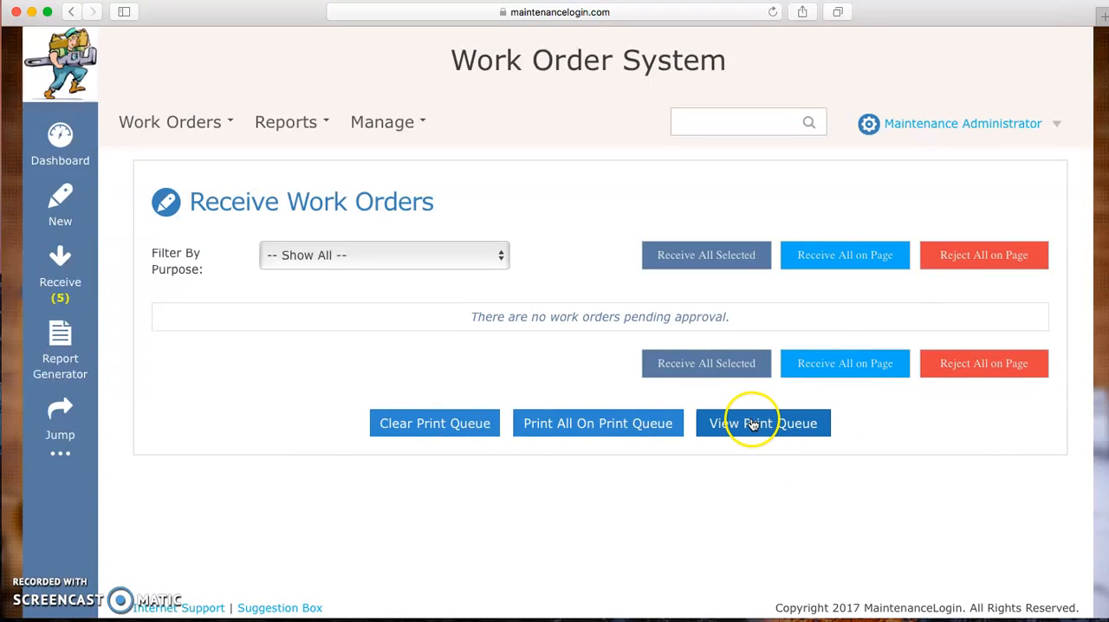
pyautogui.click(596, 425)
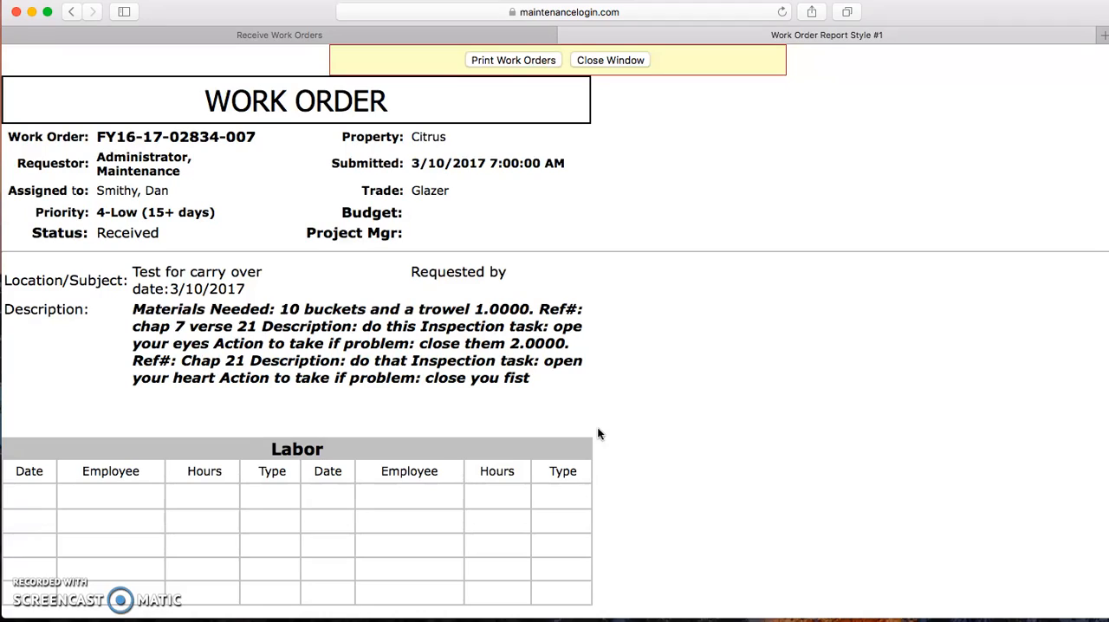
pyautogui.scroll(-20, 600, 418)
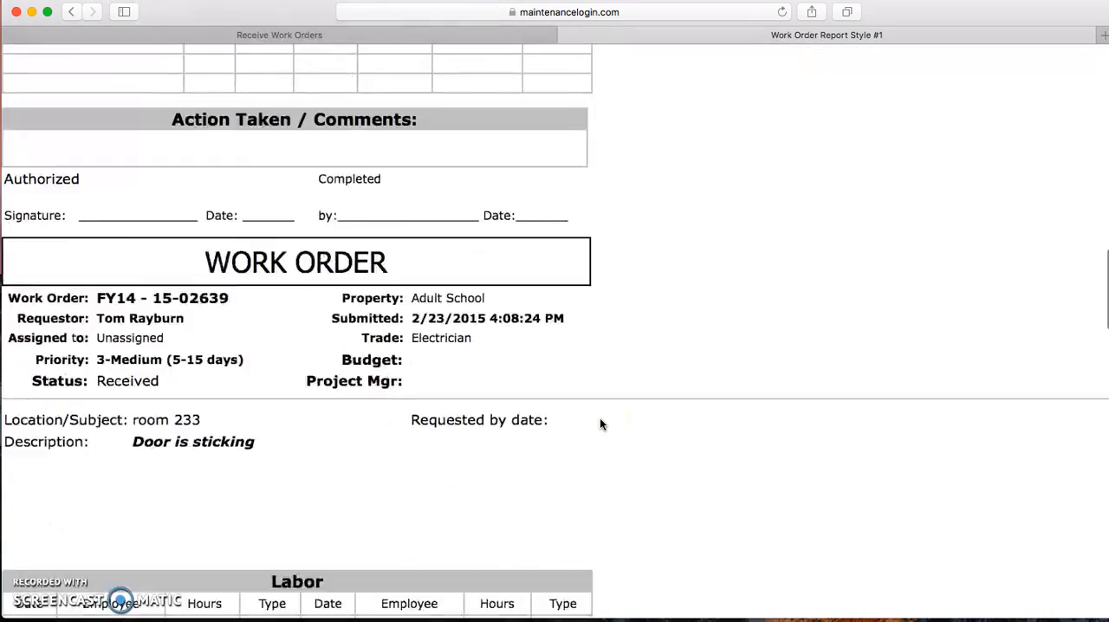
pyautogui.scroll(-20, 600, 418)
pyautogui.scroll(20, 600, 415)
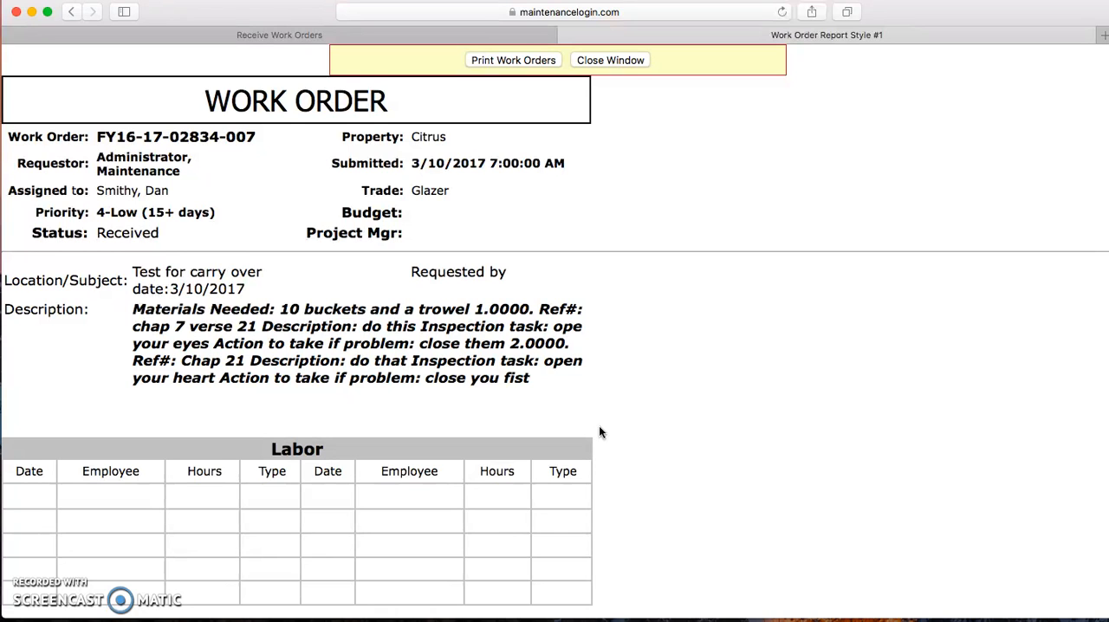
pyautogui.scroll(3, 599, 426)
pyautogui.click(605, 61)
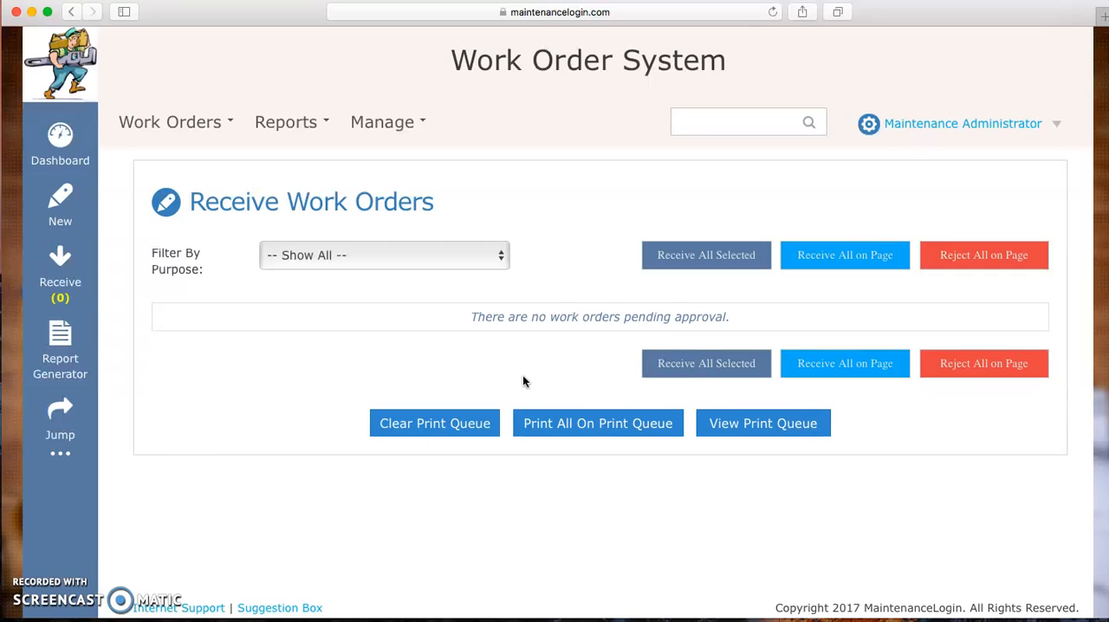
pyautogui.click(594, 431)
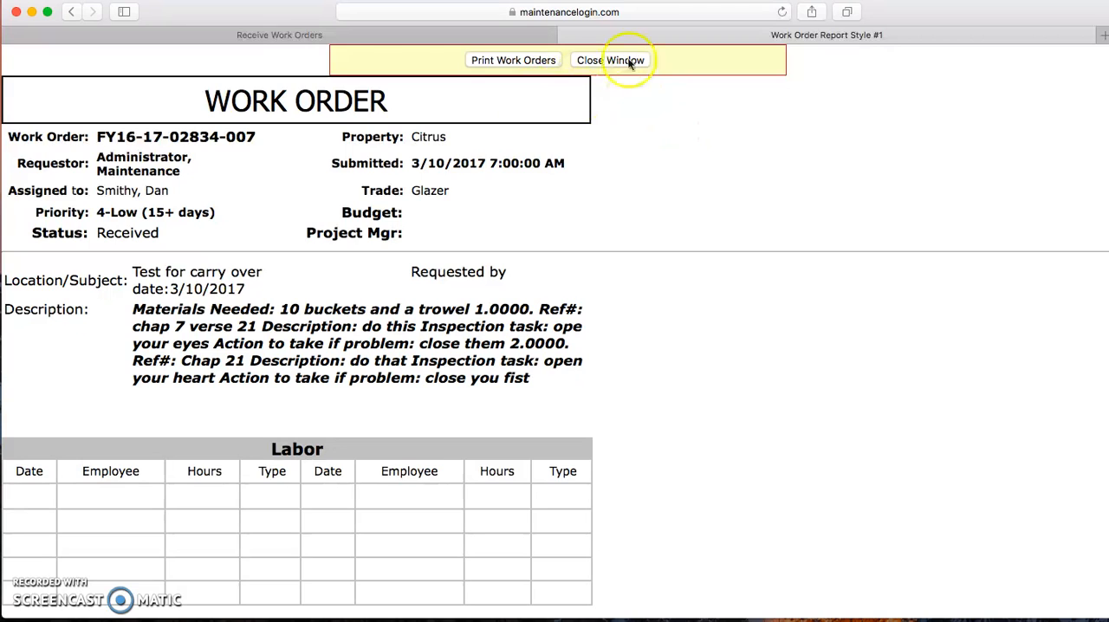
pyautogui.click(621, 62)
# Step: Clear the print queue, confirming the request and dismissing its notice
pyautogui.click(436, 422)
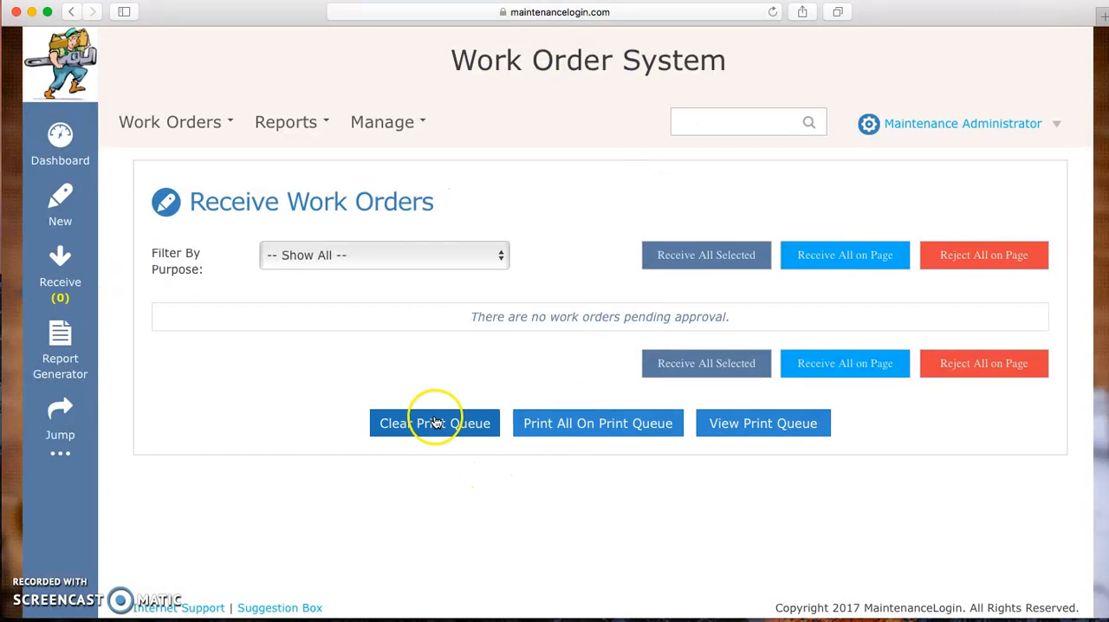
pyautogui.click(701, 330)
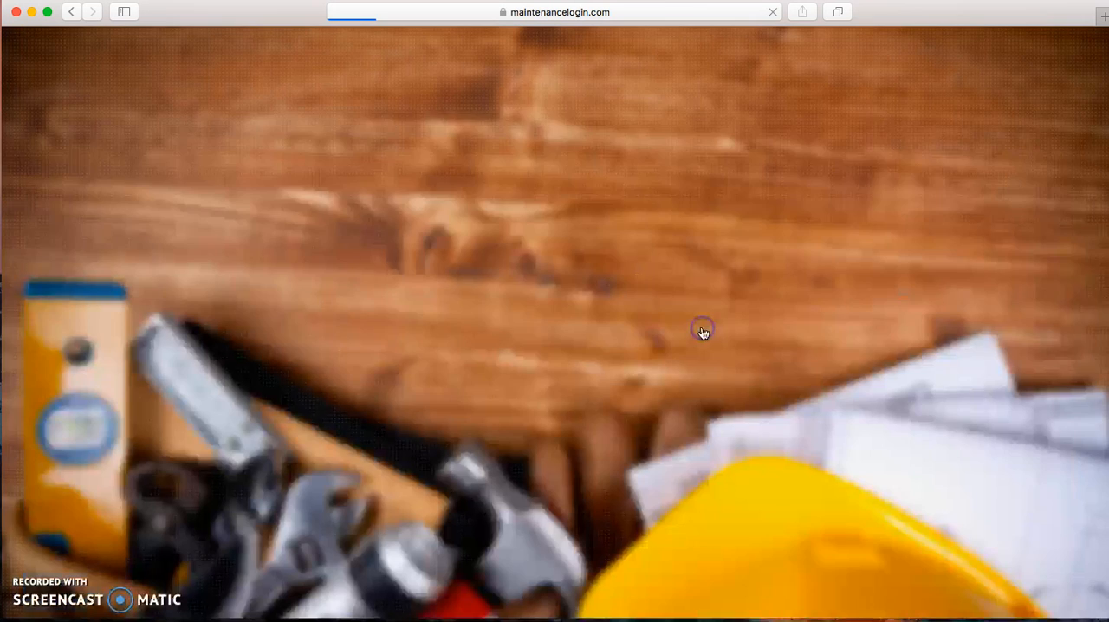
pyautogui.click(698, 331)
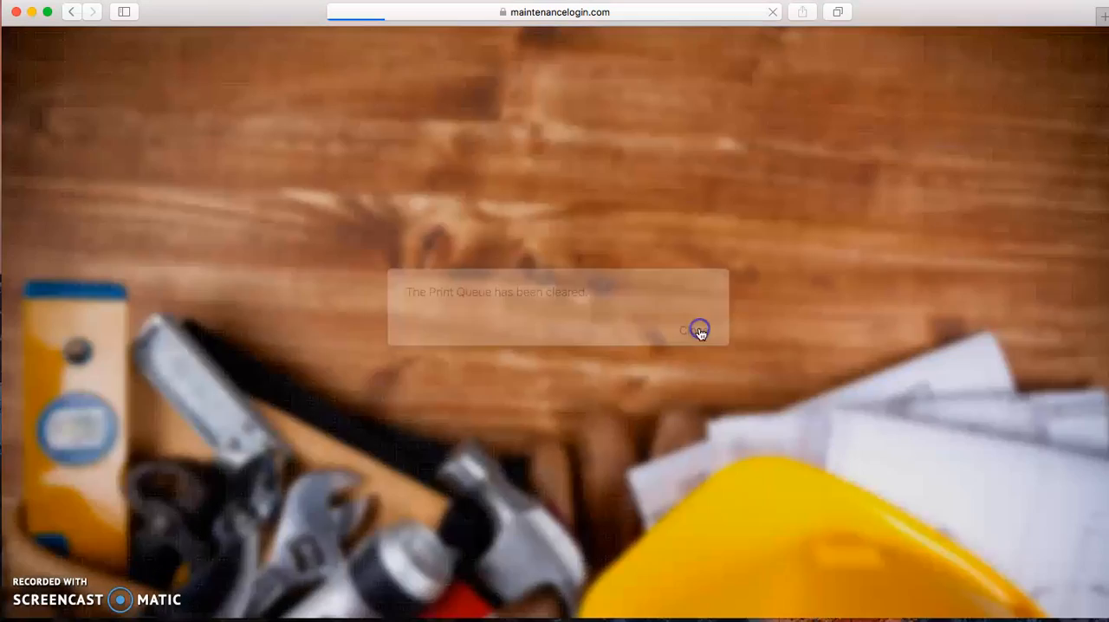